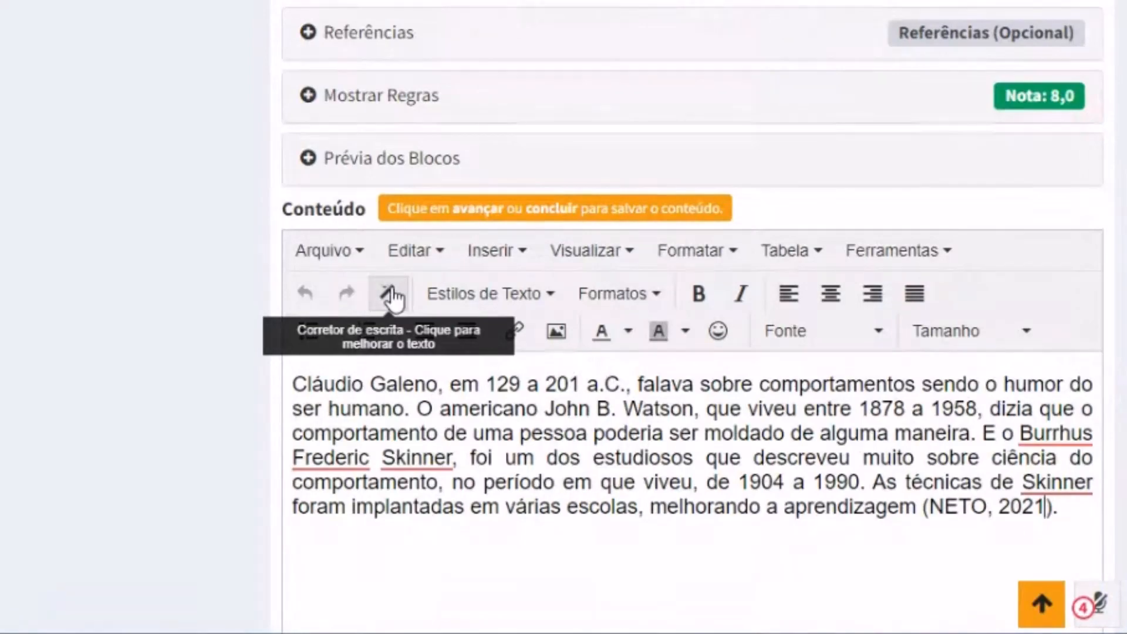
# Run the writing corrector on the Cenário Histórico paragraph in the content editor.
pyautogui.click(390, 297)
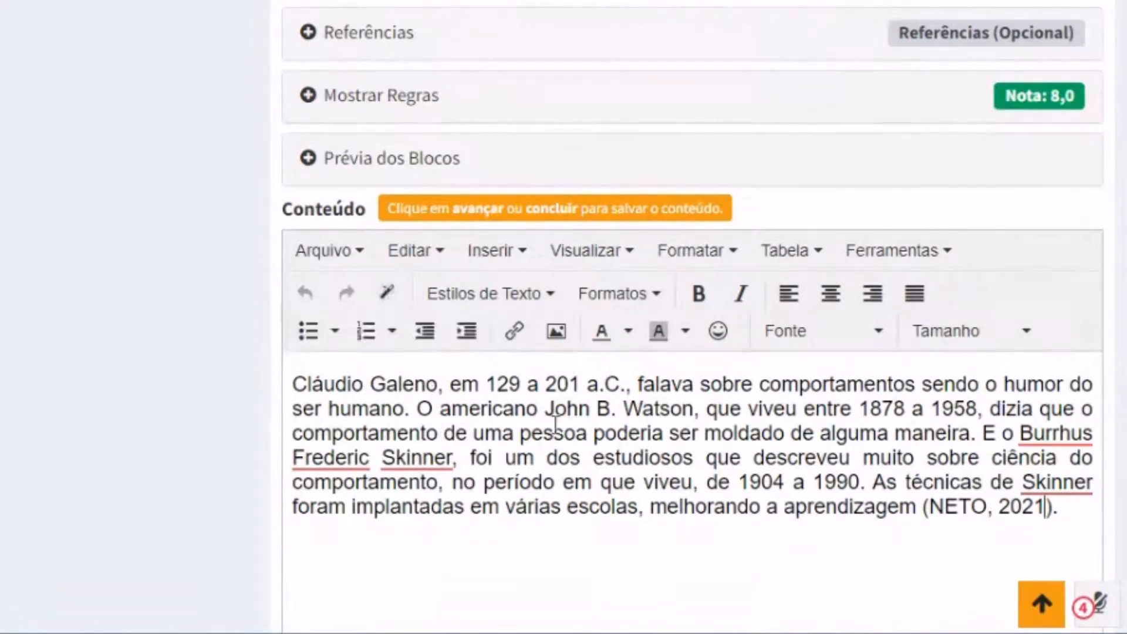
pyautogui.scroll(20, 376, 510)
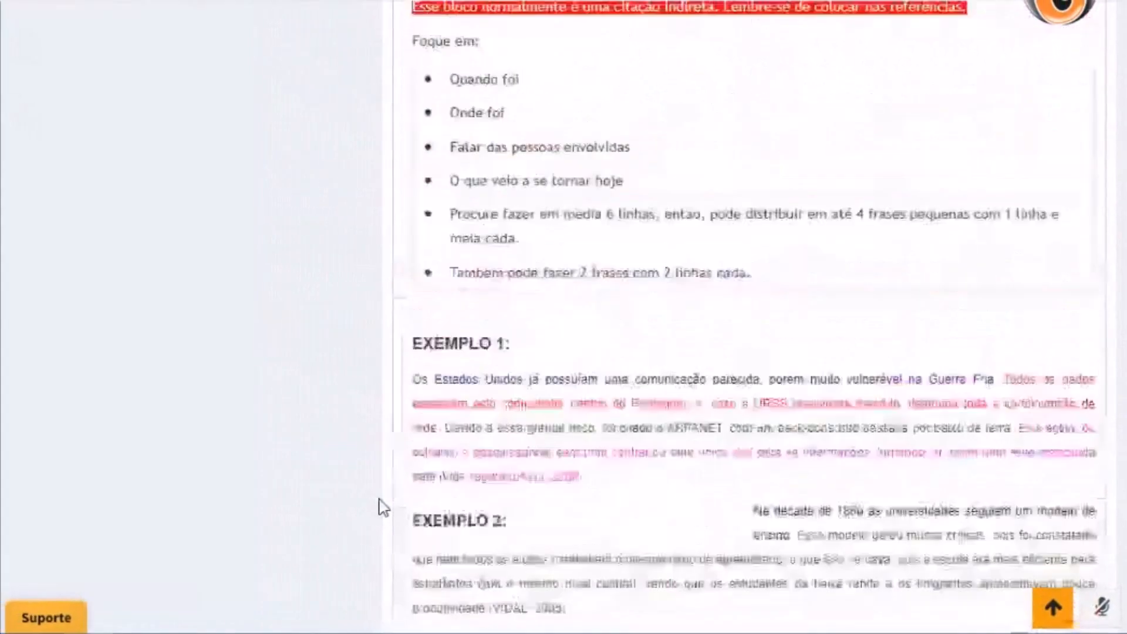
pyautogui.scroll(4, 397, 492)
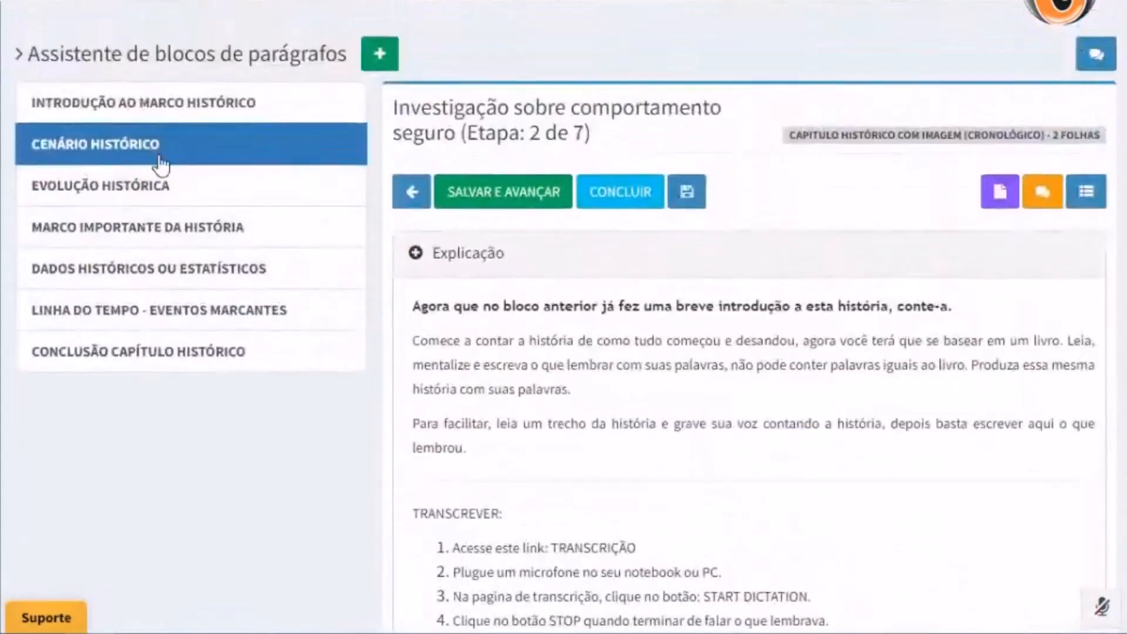
pyautogui.scroll(-15, 446, 497)
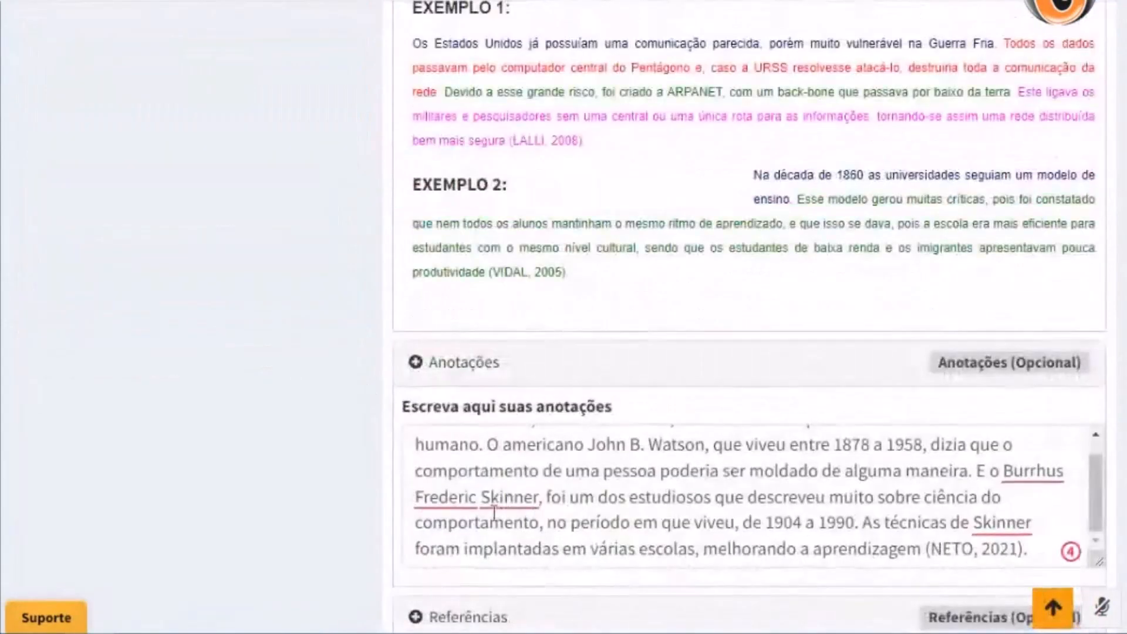
pyautogui.scroll(-5, 720, 384)
pyautogui.scroll(1, 693, 390)
pyautogui.scroll(-3, 646, 398)
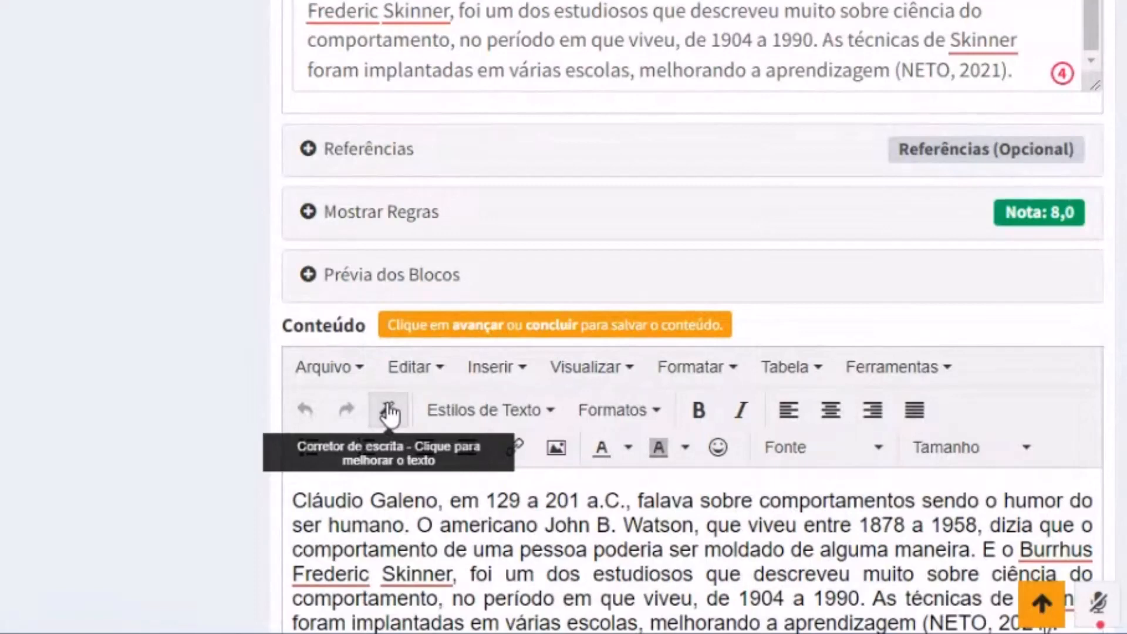
pyautogui.scroll(-4, 443, 491)
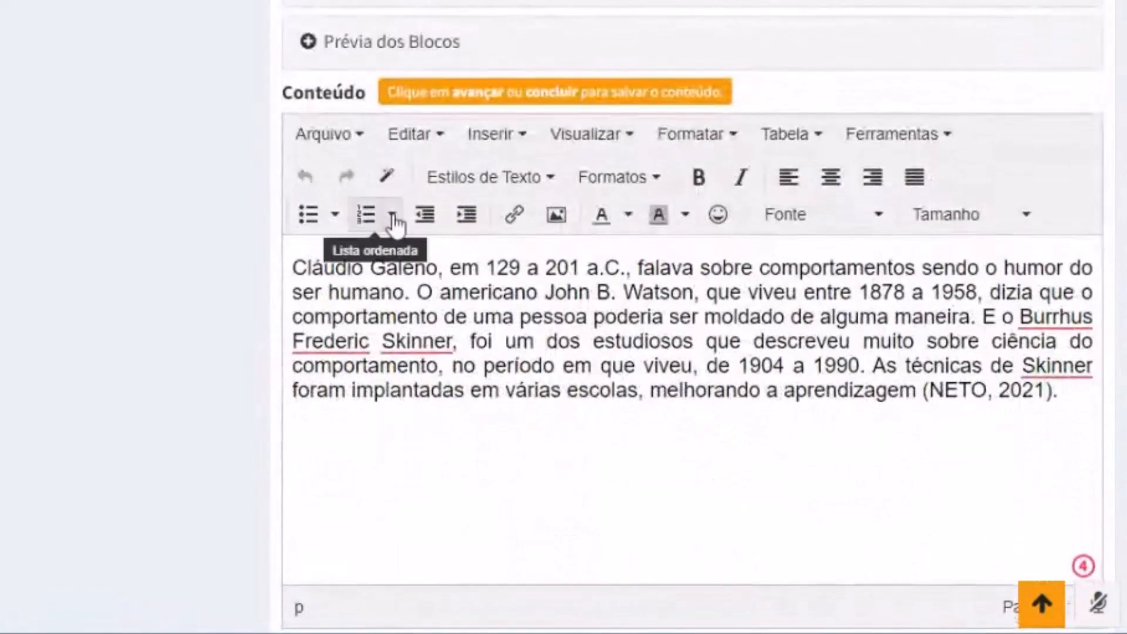
pyautogui.click(387, 179)
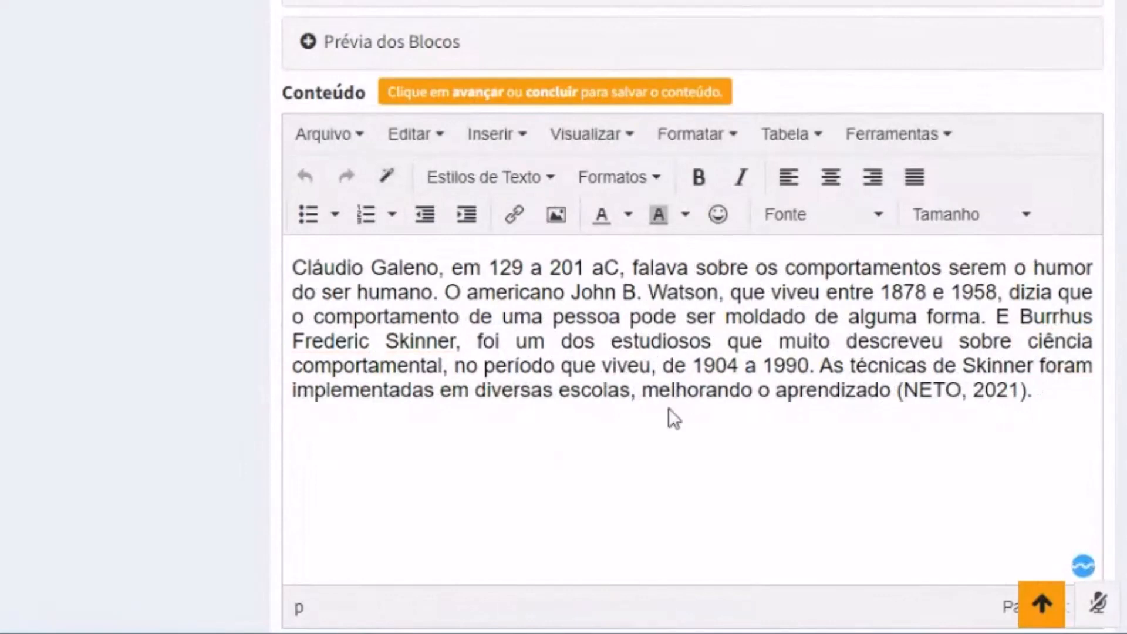
# Paste the original uncorrected paragraph as a second paragraph below the corrected one and enlarge the editor to fit both.
pyautogui.click(1051, 403)
pyautogui.press('Return')
pyautogui.write('Cláudio Galeno, em 129 a 201 a.C., falava sobre comportamentos sendo o humor do ser humano. O americano John B. Watson, que viveu entre 1878 a 1958, dizia que o comportamento de uma pessoa poderia ser moldado de alguma maneira. E o Burrhus Frederic Skinner, foi um dos estudiosos que descreveu muito sobre ciência do comportamento, no período em que viveu, de 1904 a 1990. As técnicas de Skinner foram implantadas em várias escolas, melhorando a aprendizagem (NETO, 2021).')
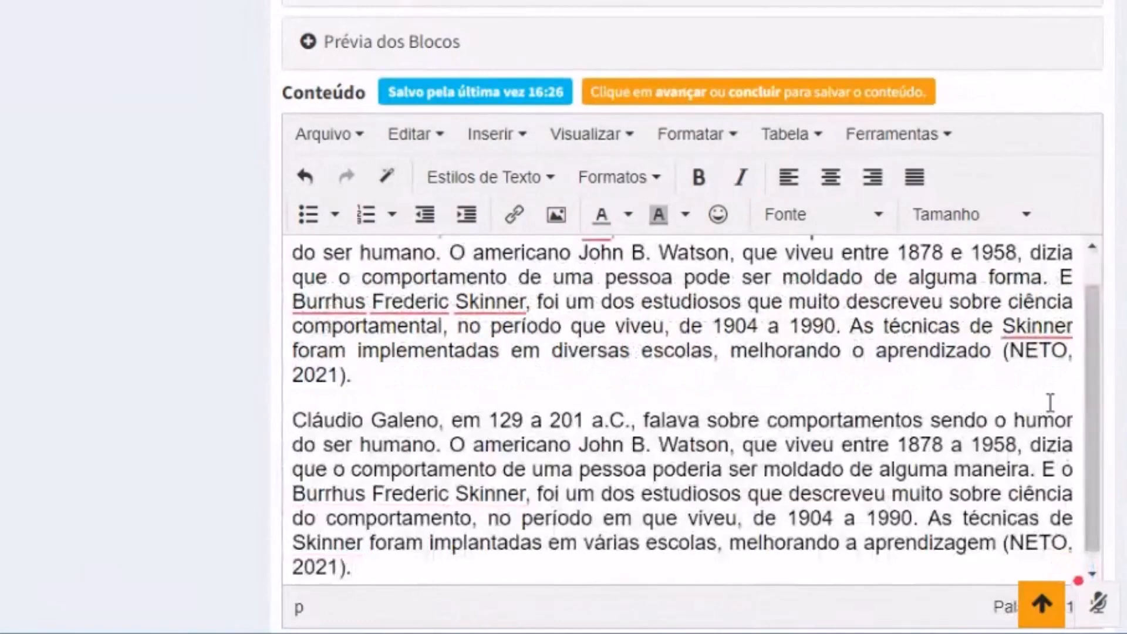
pyautogui.scroll(-2, 1098, 539)
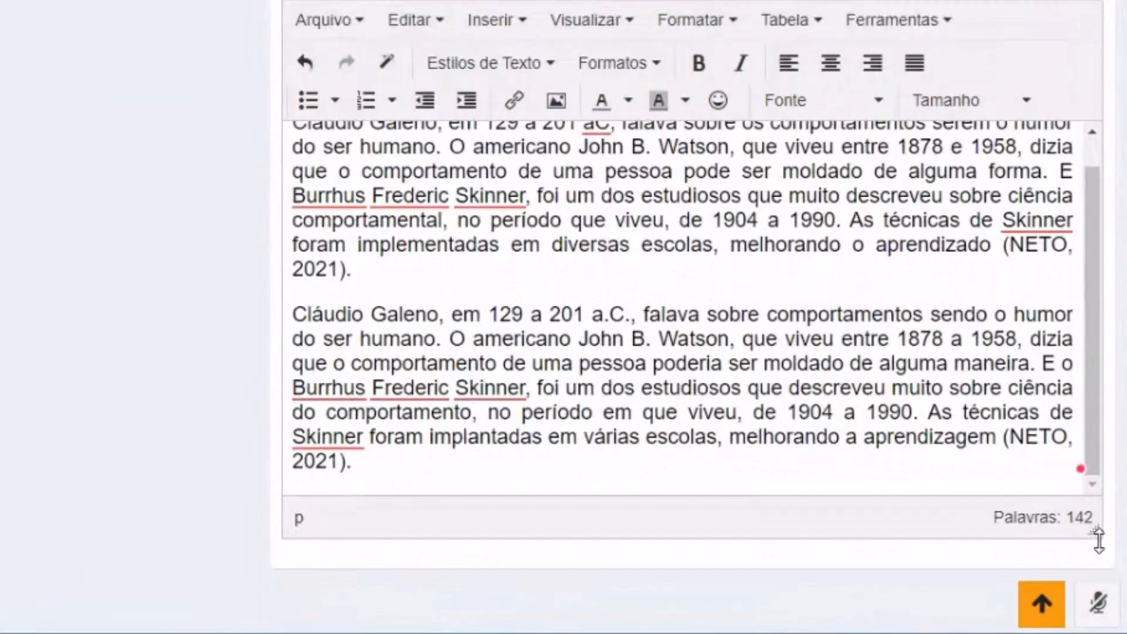
pyautogui.moveTo(1098, 539); pyautogui.dragTo(1098, 613)
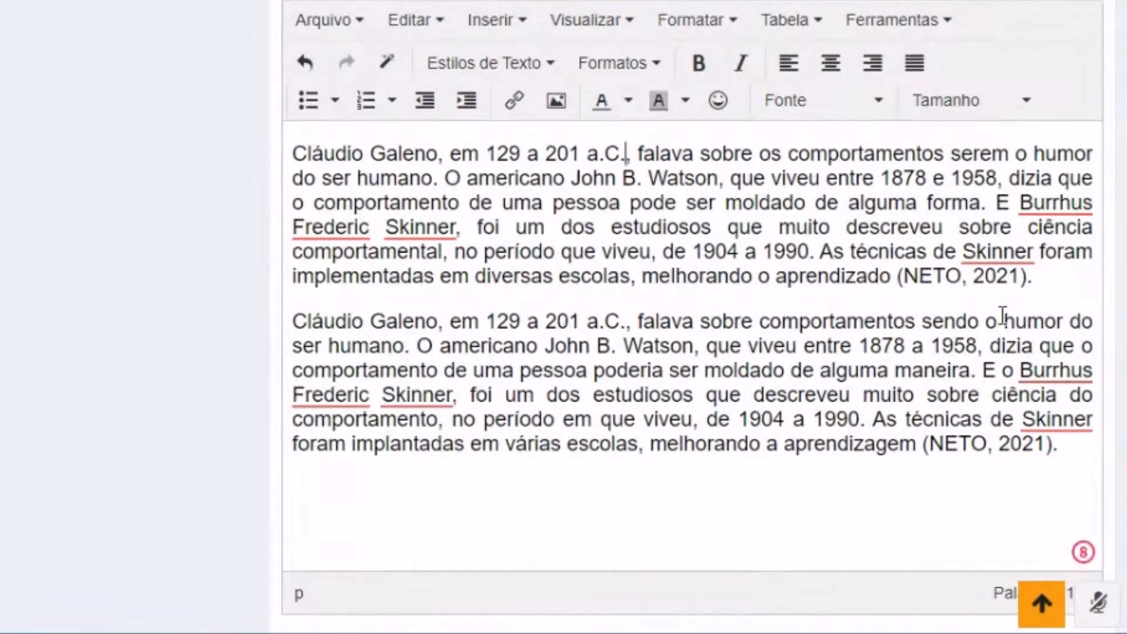
# Compare the wording of the original paragraph, such as "sendo" and "poderia", with the corrected version.
pyautogui.click(927, 321)
pyautogui.moveTo(933, 322); pyautogui.dragTo(967, 322)
pyautogui.click(967, 321)
pyautogui.moveTo(628, 371); pyautogui.dragTo(663, 371)
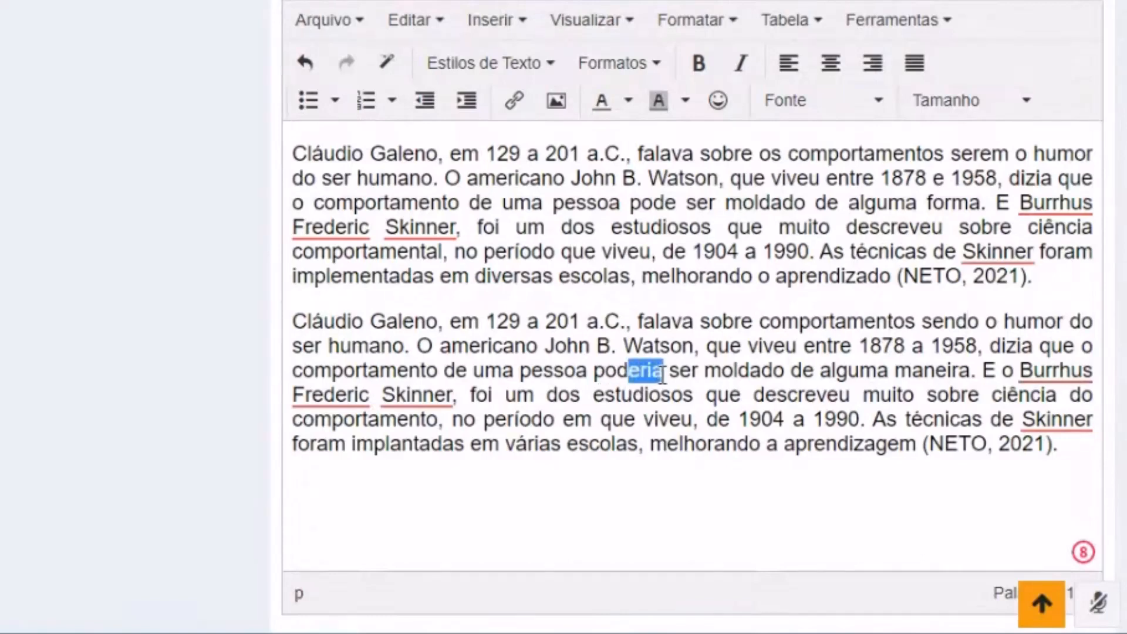
pyautogui.click(951, 369)
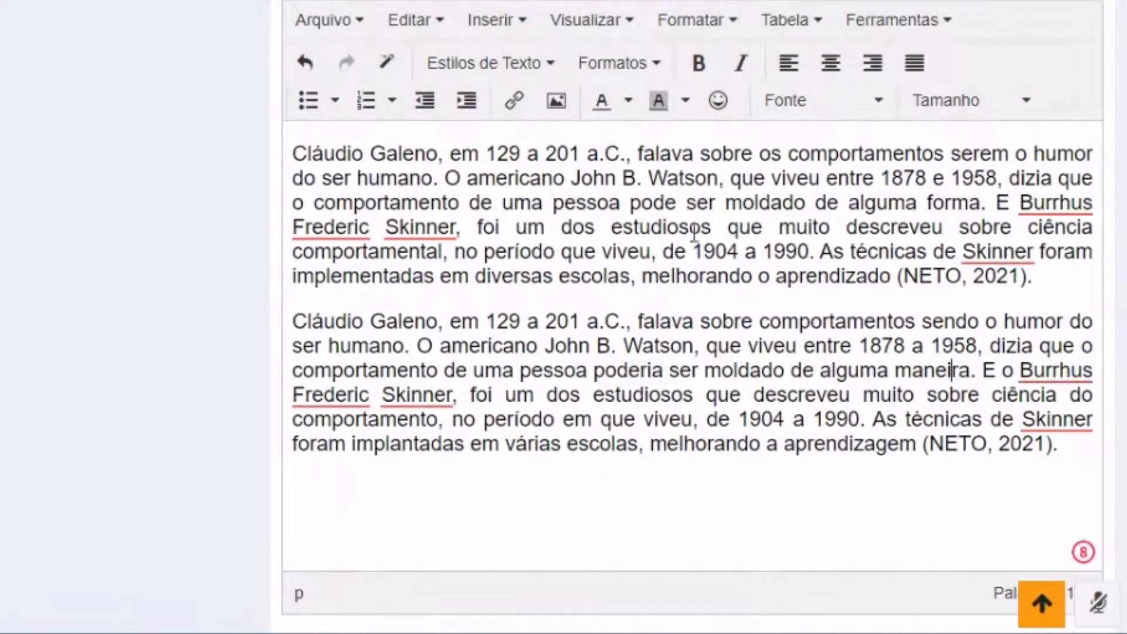
# Compare the corrected John B. Watson sentence and the closing Skinner sentences with their original wording.
pyautogui.moveTo(1007, 178); pyautogui.dragTo(983, 200)
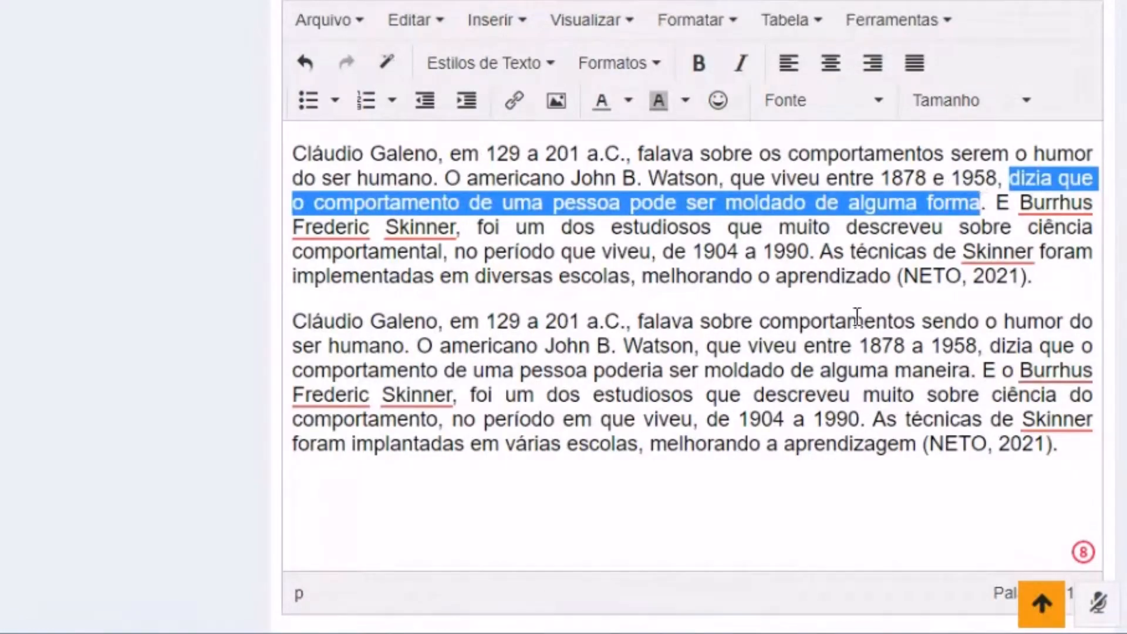
pyautogui.click(704, 371)
pyautogui.click(804, 369)
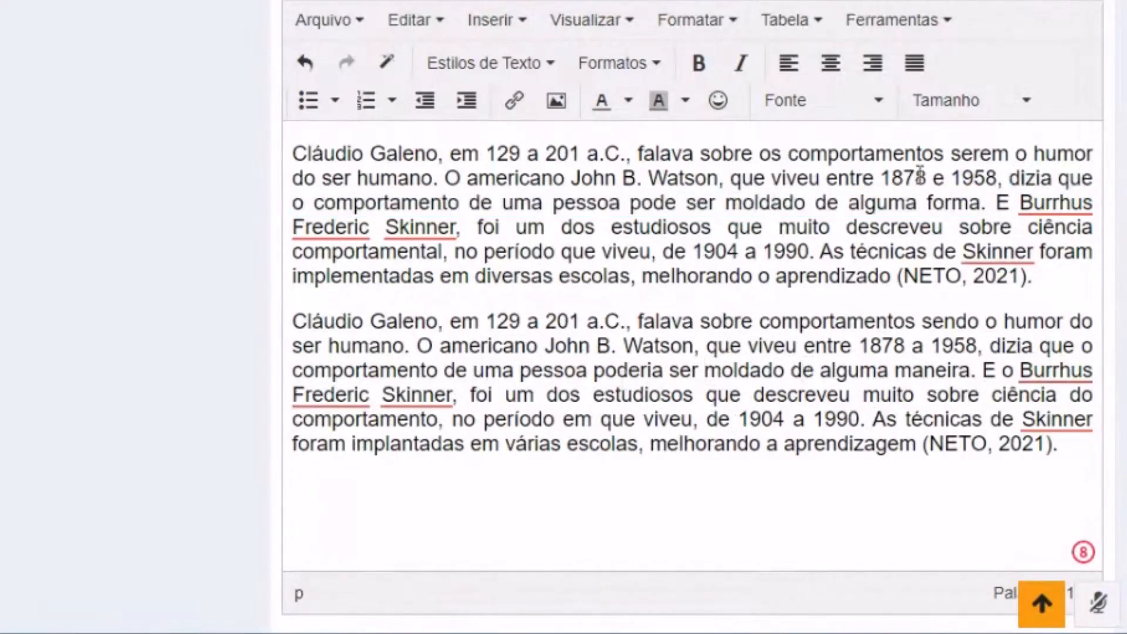
pyautogui.click(989, 202)
pyautogui.moveTo(775, 276); pyautogui.dragTo(763, 253)
pyautogui.click(870, 411)
# Delete the whole original paragraph below the corrected text.
pyautogui.moveTo(1060, 444); pyautogui.dragTo(998, 445)
pyautogui.moveTo(1027, 445); pyautogui.dragTo(726, 370)
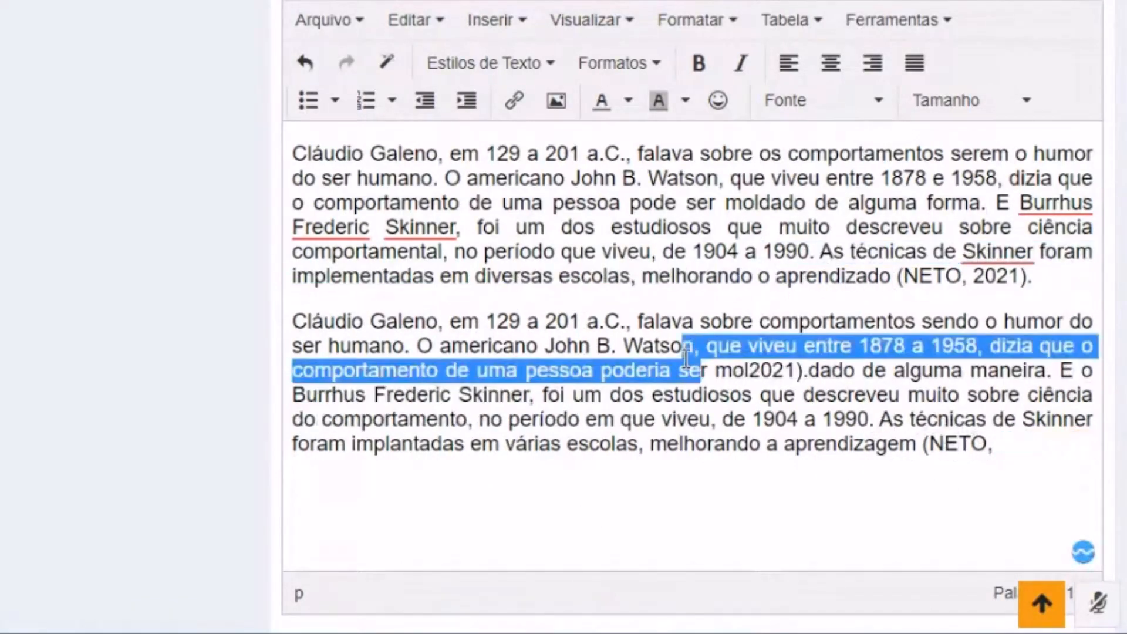
pyautogui.doubleClick(660, 346)
pyautogui.click(1013, 443)
pyautogui.tripleClick(1014, 442)
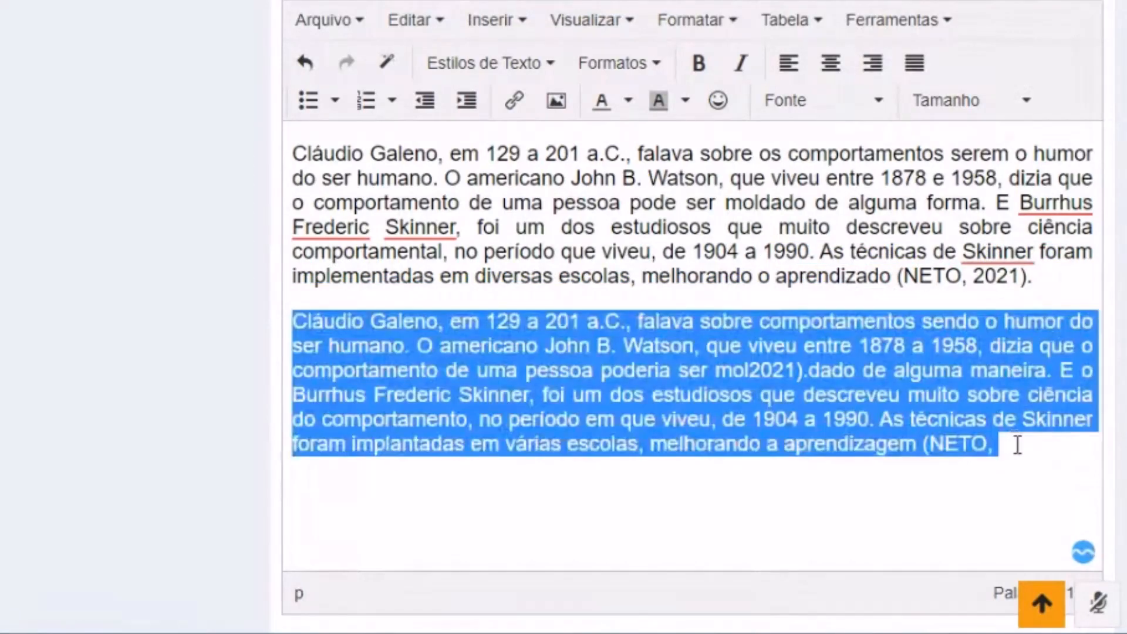
pyautogui.press('BackSpace')
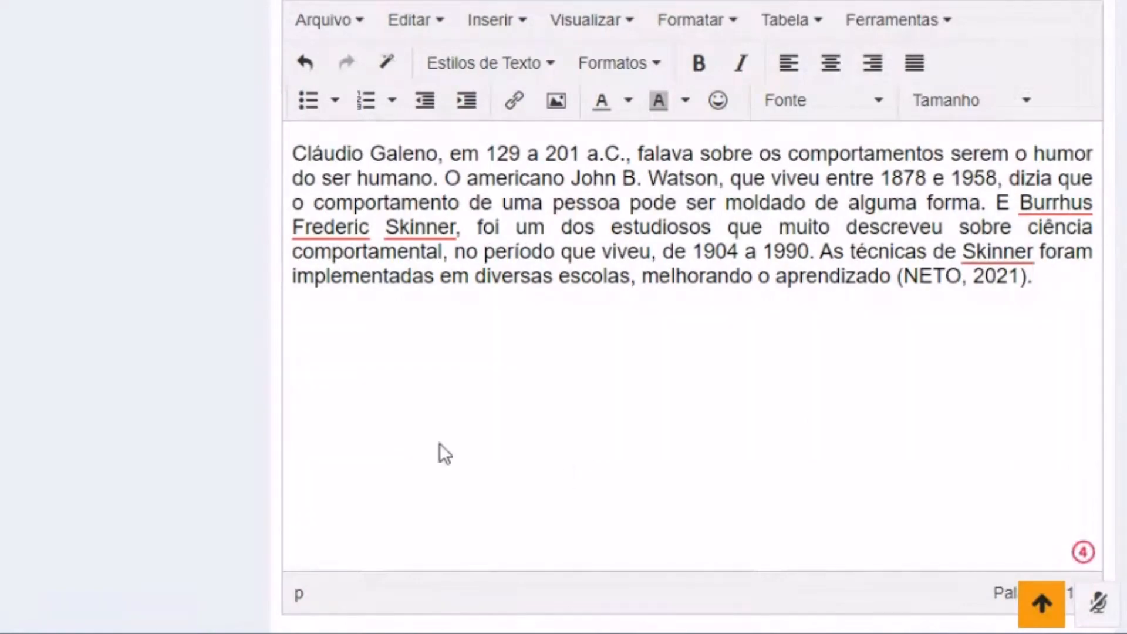
# Save the Cenário Histórico block and advance to the next block.
pyautogui.scroll(4, 441, 452)
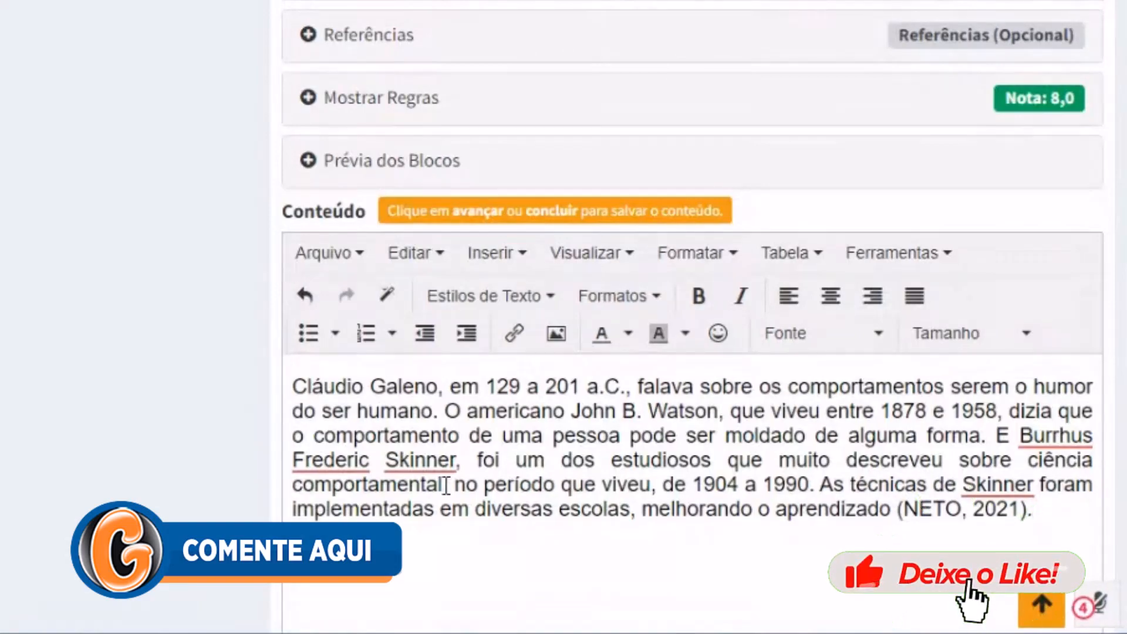
pyautogui.scroll(6, 446, 485)
pyautogui.scroll(1, 621, 528)
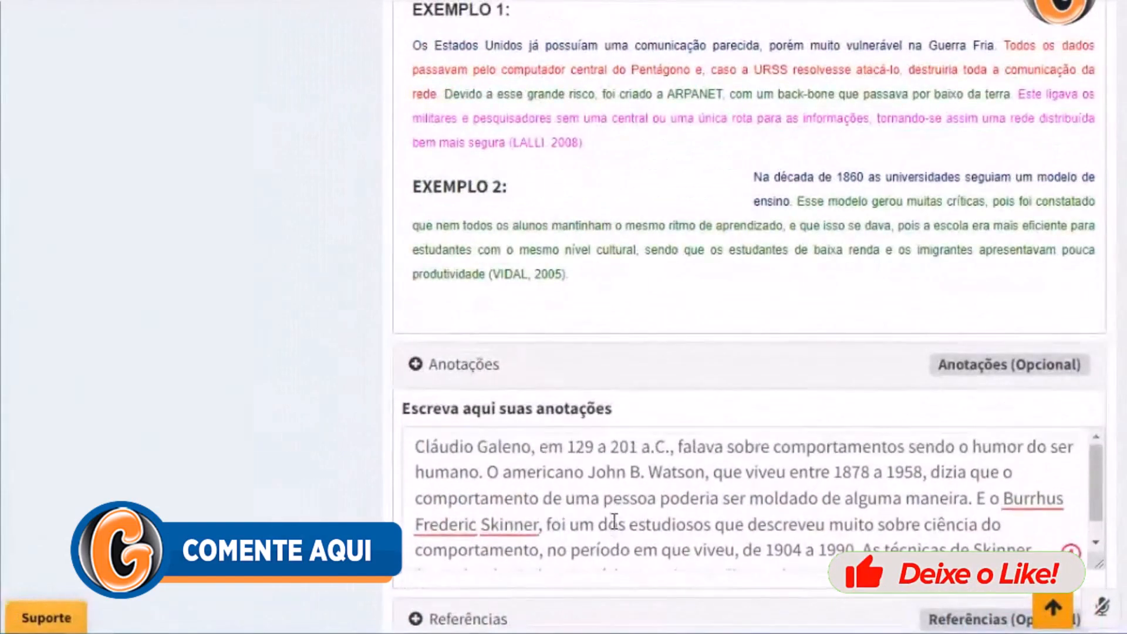
pyautogui.scroll(15, 614, 522)
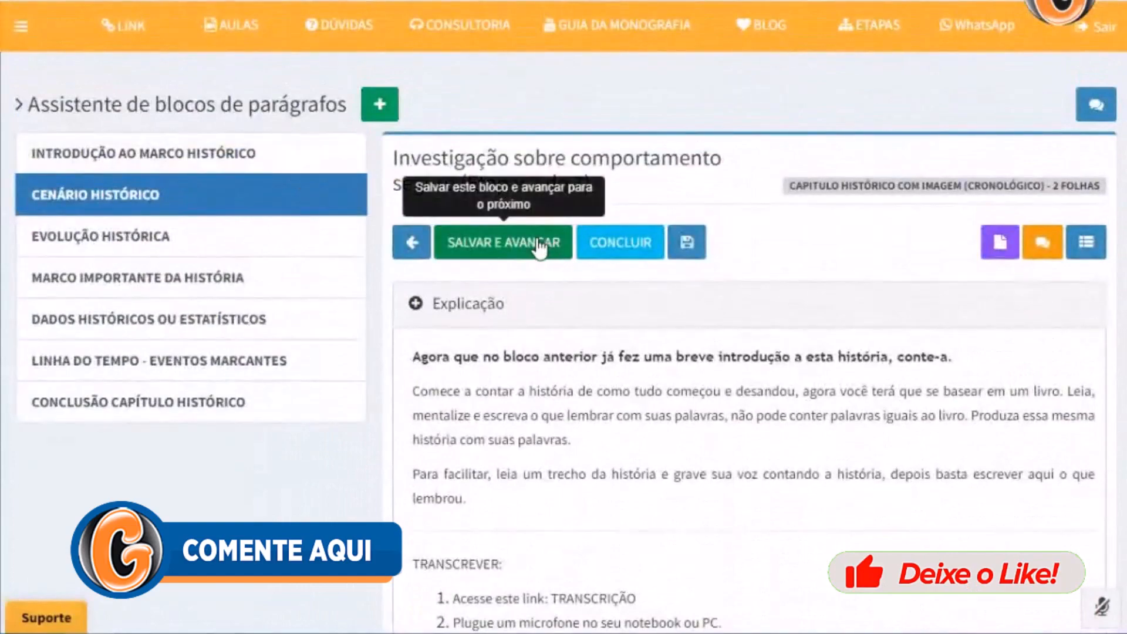
pyautogui.click(534, 250)
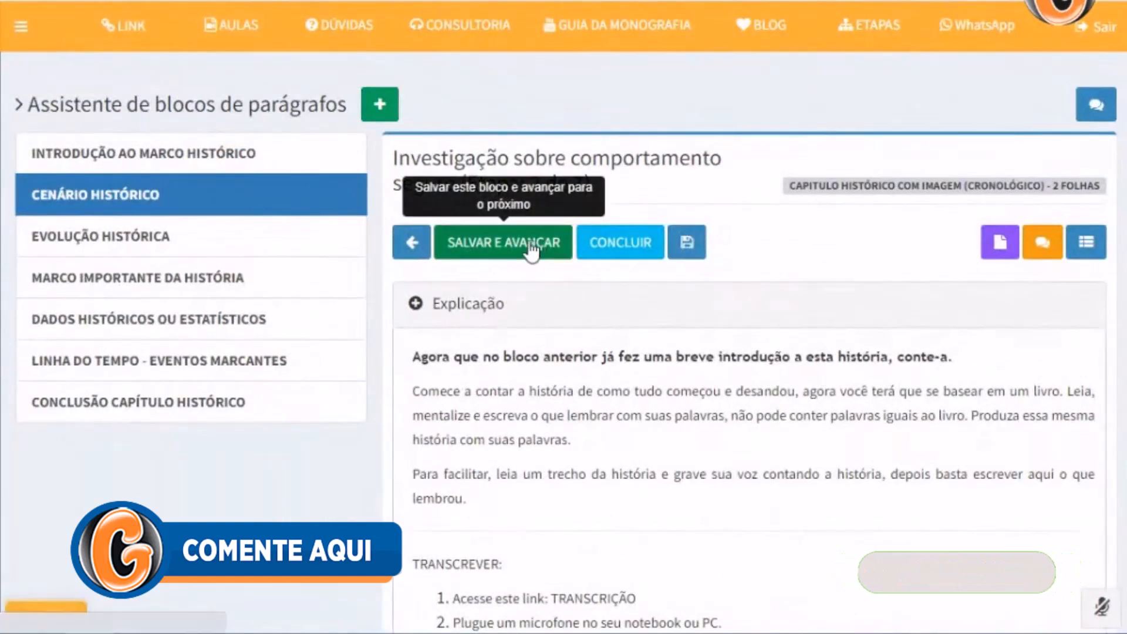